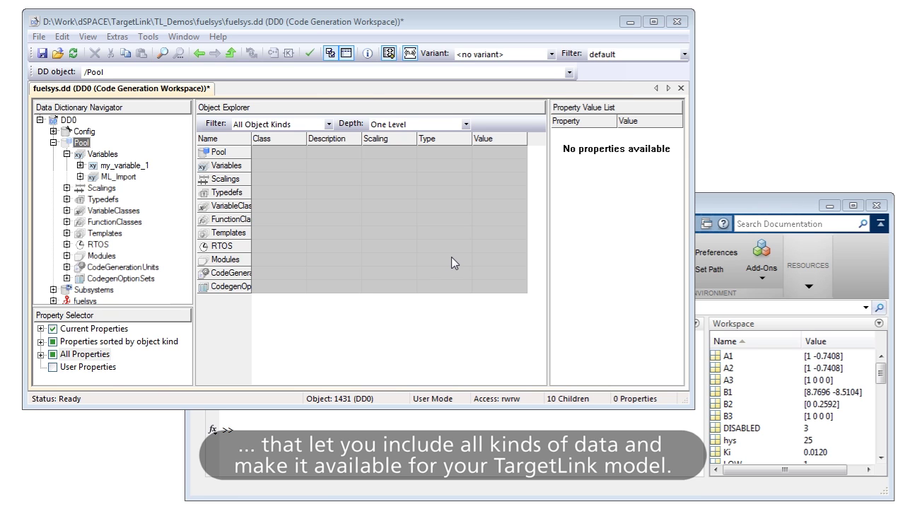
Import the MATLAB BaseWorkspace variable objects into Pool/Variables/ML_Import and acknowledge the success report
{"action": "left_click", "coordinate": [147, 37]}
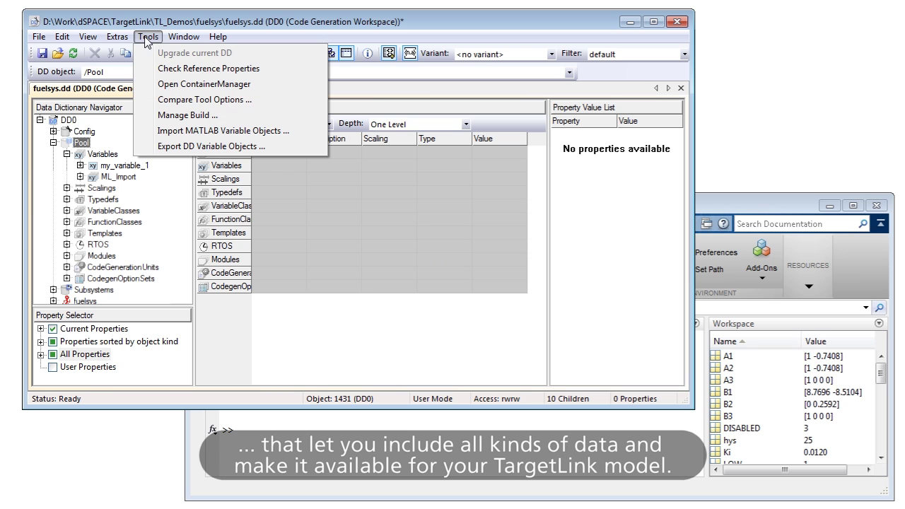
{"action": "left_click", "coordinate": [185, 131]}
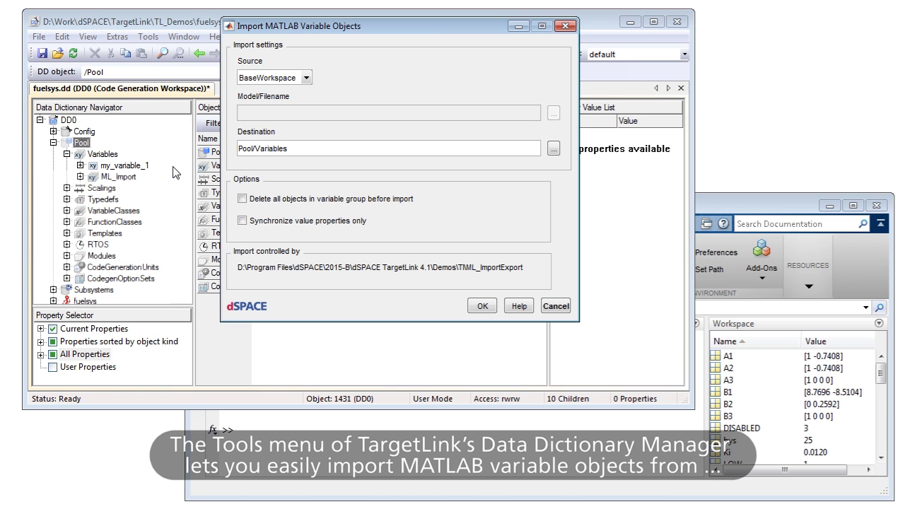
{"action": "left_click", "coordinate": [306, 78]}
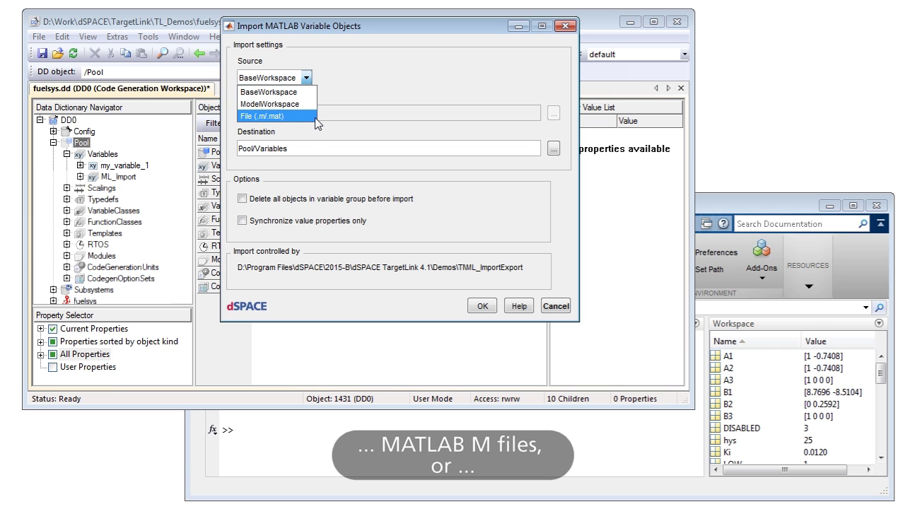
{"action": "left_click", "coordinate": [312, 79]}
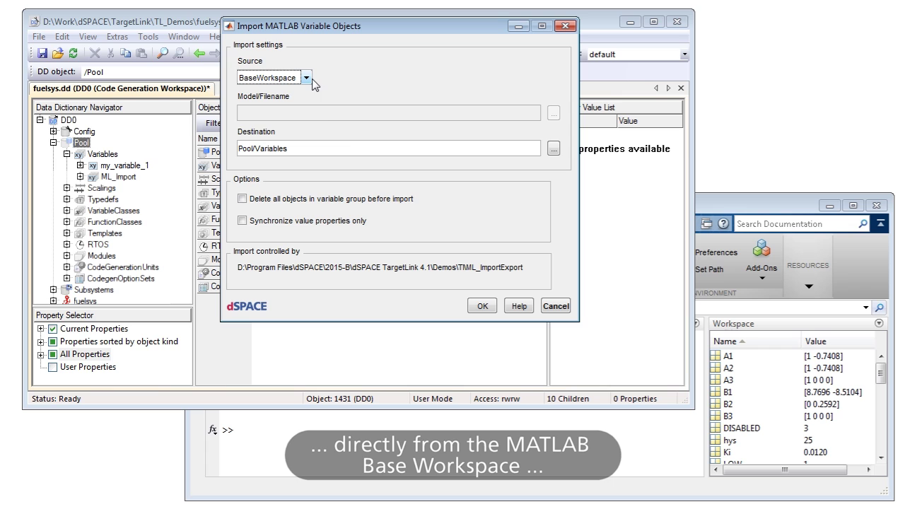
{"action": "left_click", "coordinate": [551, 148]}
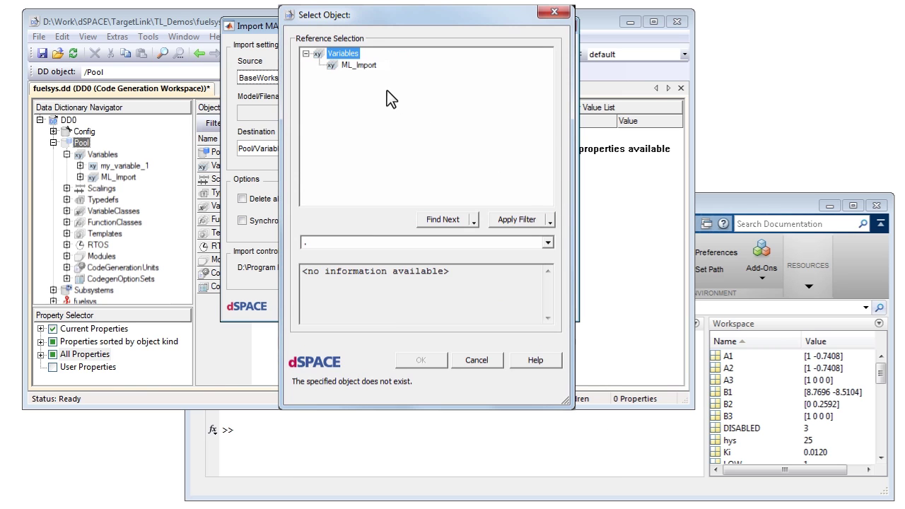
{"action": "left_click", "coordinate": [357, 65]}
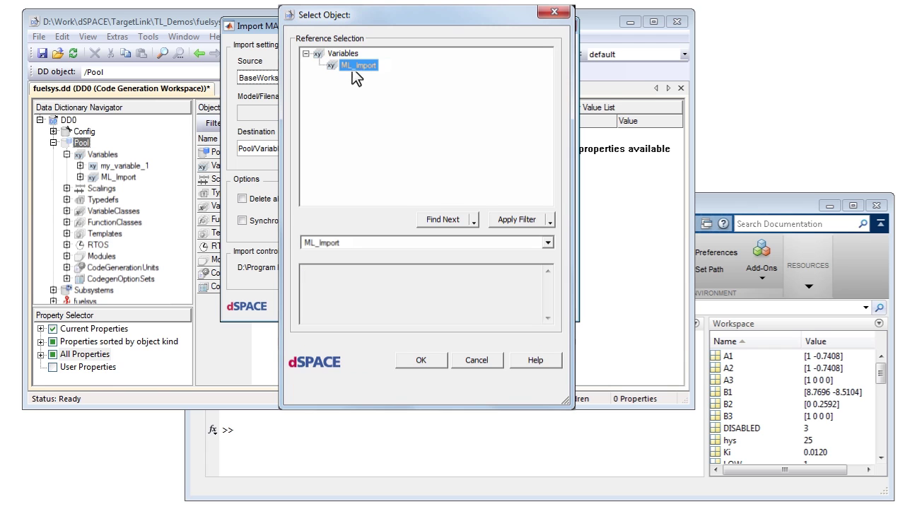
{"action": "left_click", "coordinate": [422, 359]}
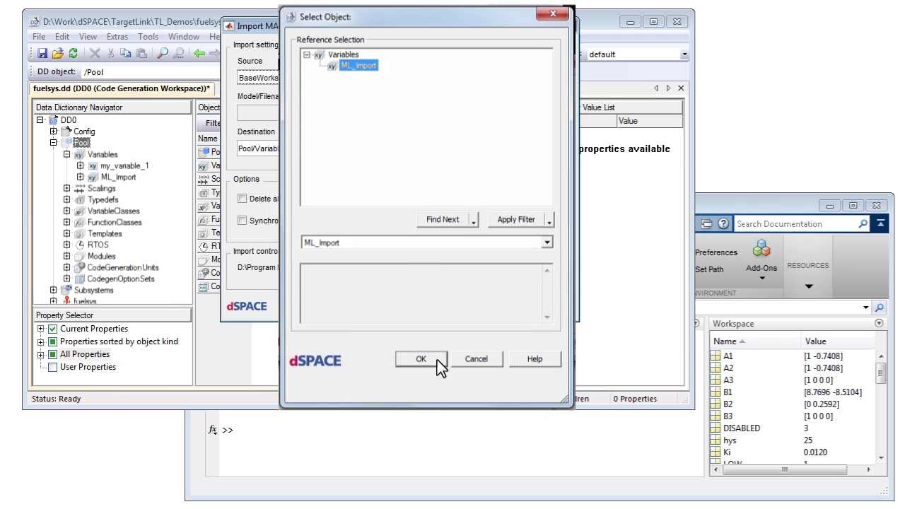
{"action": "left_click", "coordinate": [485, 308]}
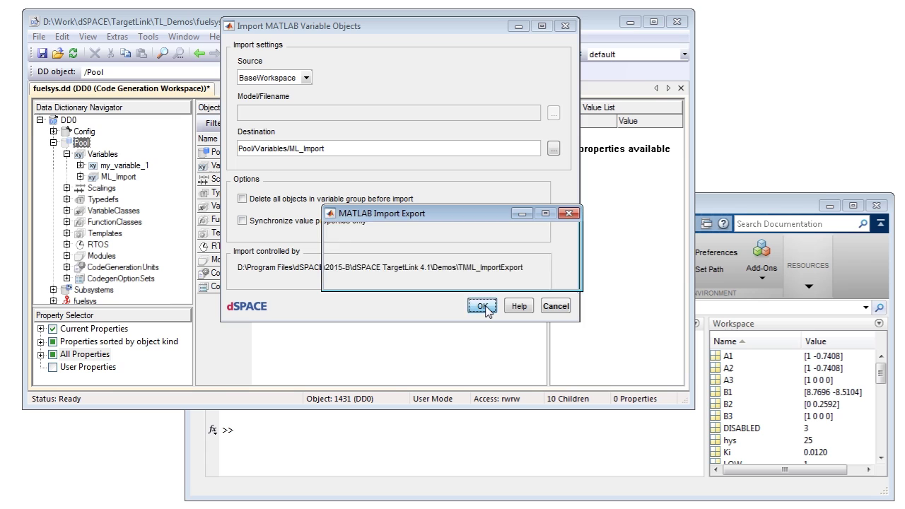
{"action": "left_click", "coordinate": [456, 280]}
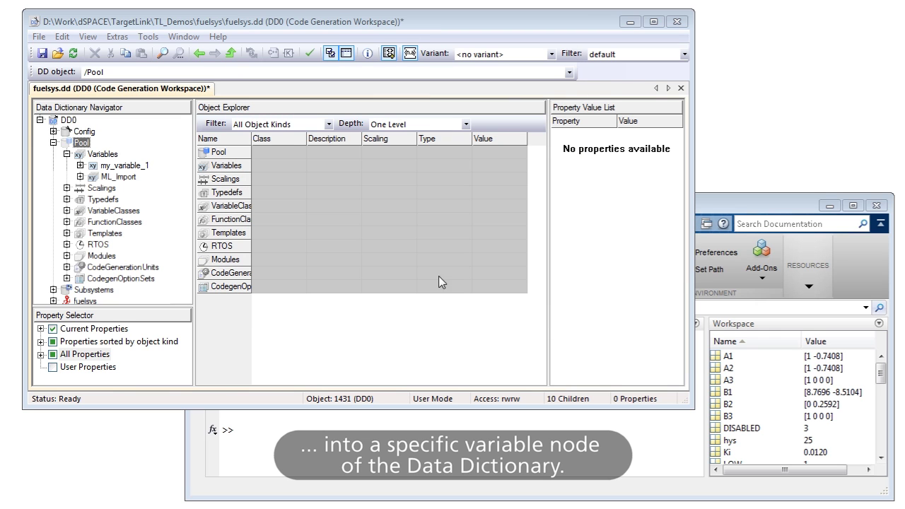
List the imported ML_Import variables, such as A1, Ki and T_speed
{"action": "left_click", "coordinate": [118, 165]}
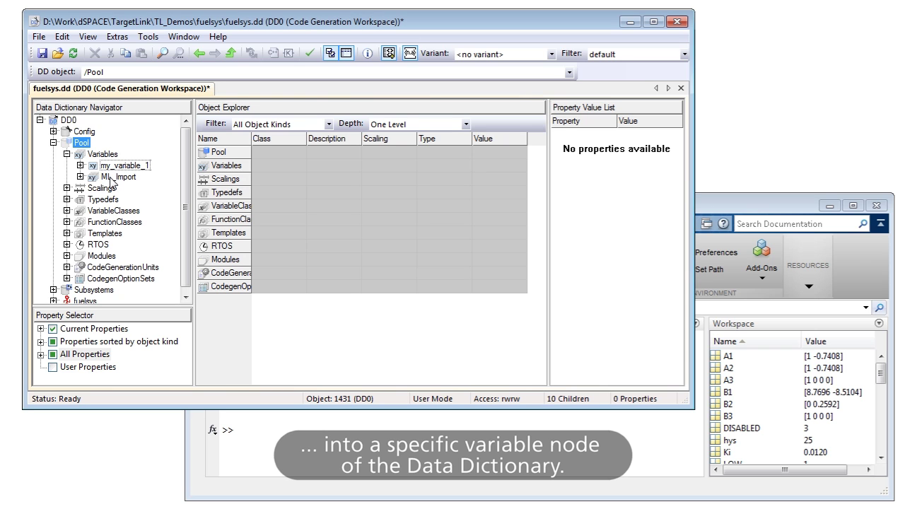
{"action": "left_click", "coordinate": [111, 179]}
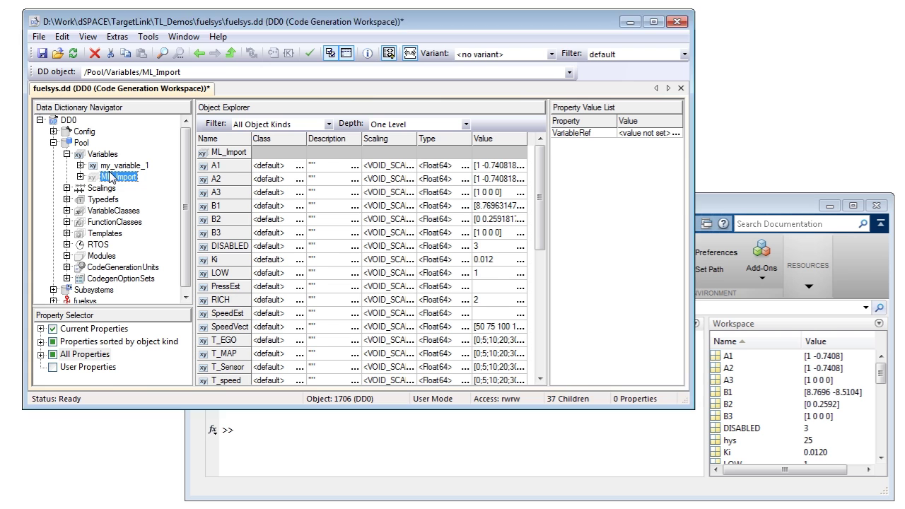
Bring up the from XML File import command in the File > Import menu
{"action": "left_click", "coordinate": [39, 39]}
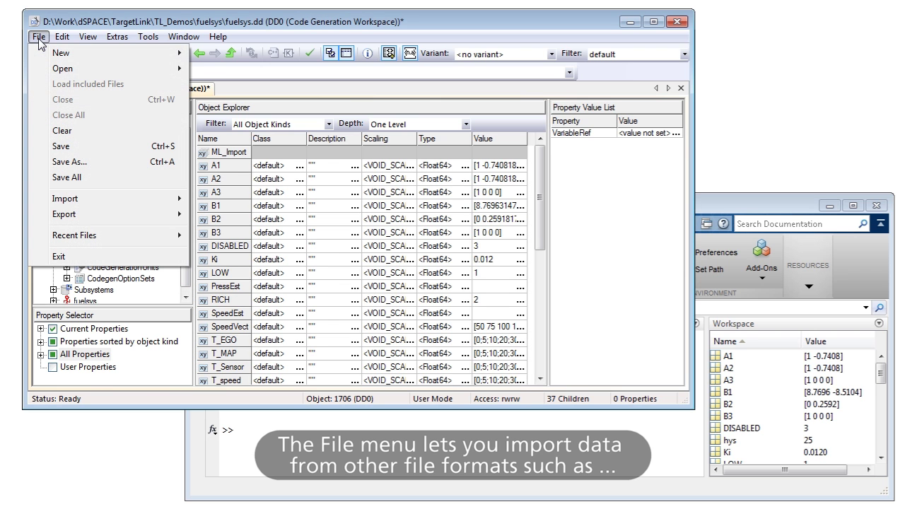
{"action": "mouse_move", "coordinate": [78, 202]}
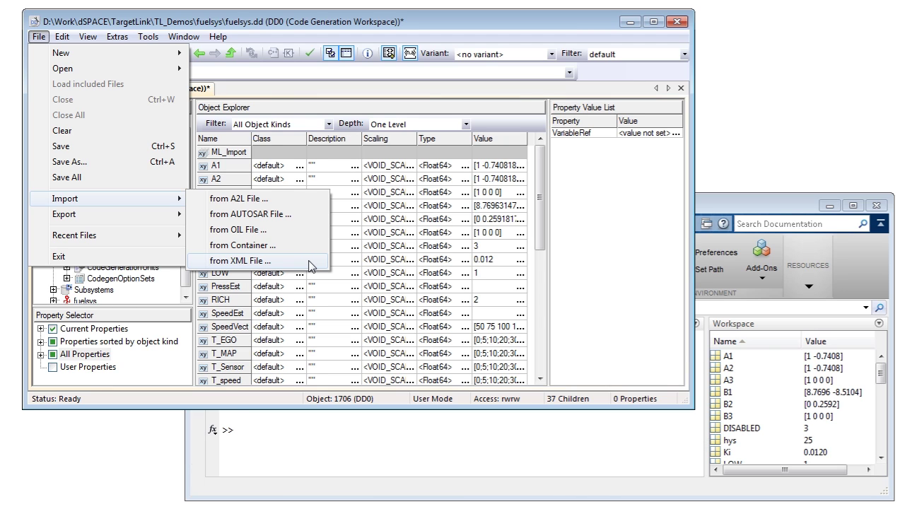
Import my_InputVariables.xml into /Pool/Variables rather than ML_Import
{"action": "left_click", "coordinate": [311, 261]}
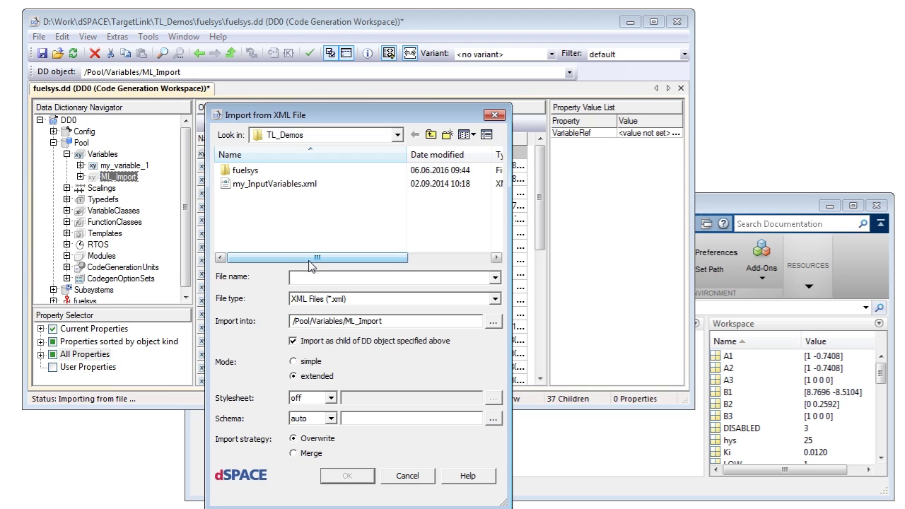
{"action": "left_click", "coordinate": [258, 187]}
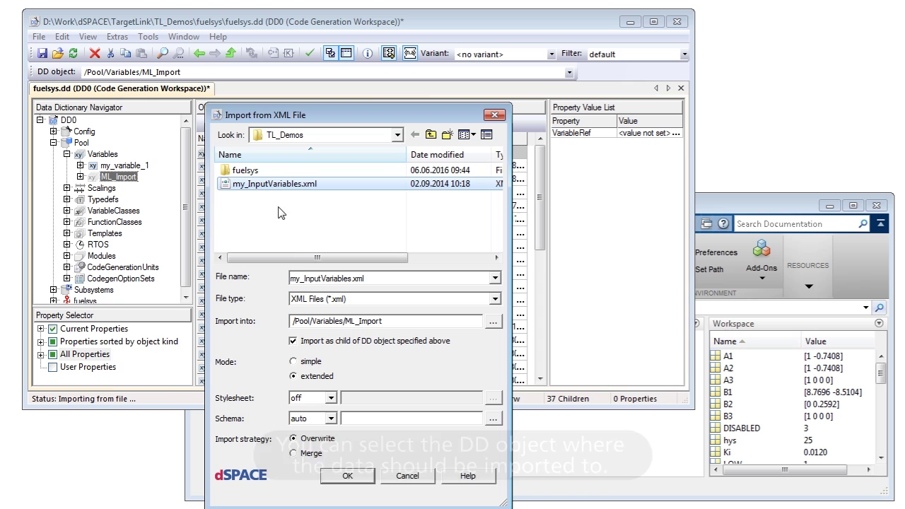
{"action": "left_click", "coordinate": [492, 322]}
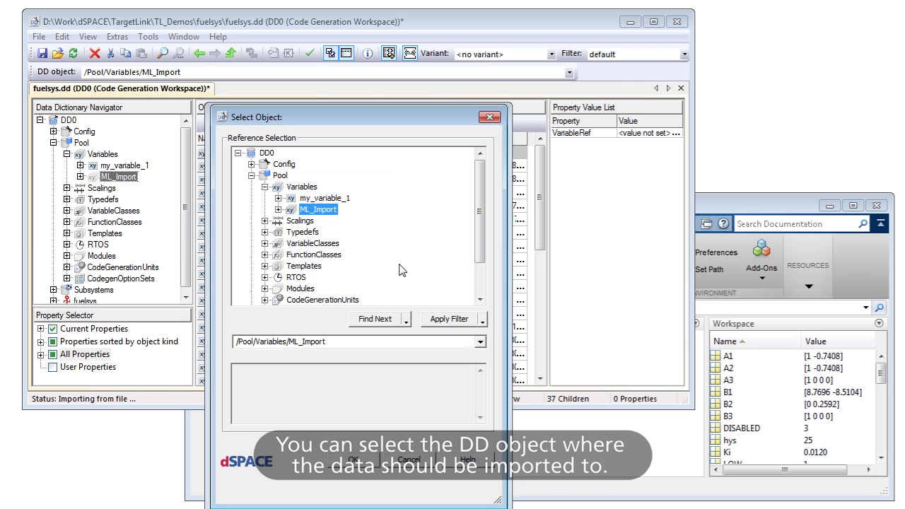
{"action": "left_click", "coordinate": [312, 187]}
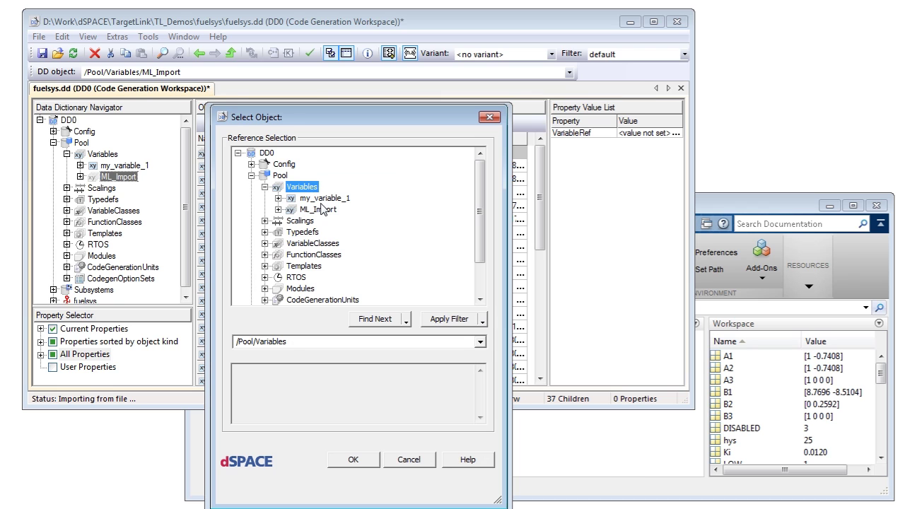
{"action": "left_click", "coordinate": [357, 461]}
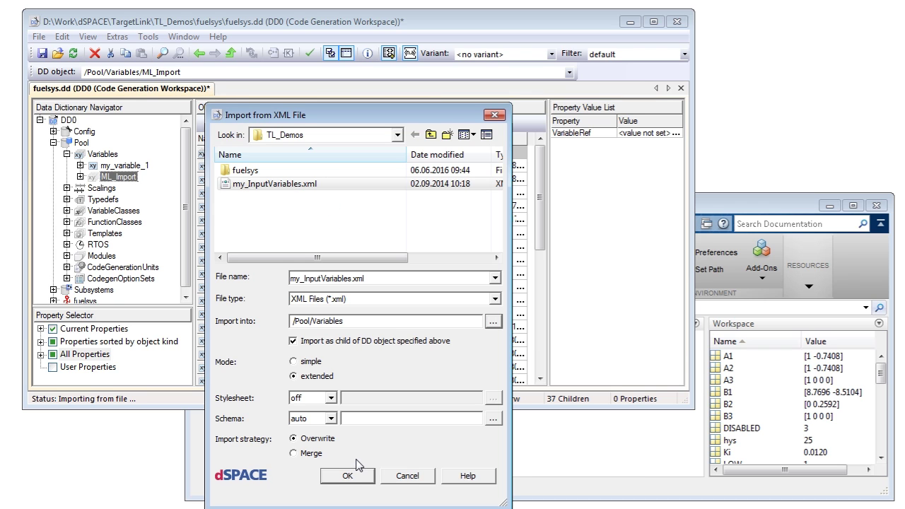
{"action": "left_click", "coordinate": [347, 475]}
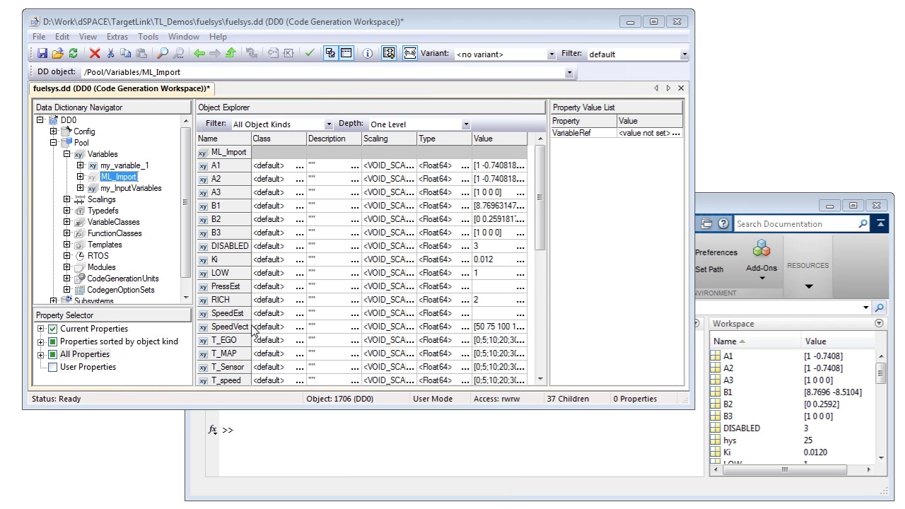
Set the fuelratecontroller throttle Inport's variable to my_InputVariables/my_throttle
{"action": "left_click", "coordinate": [109, 192]}
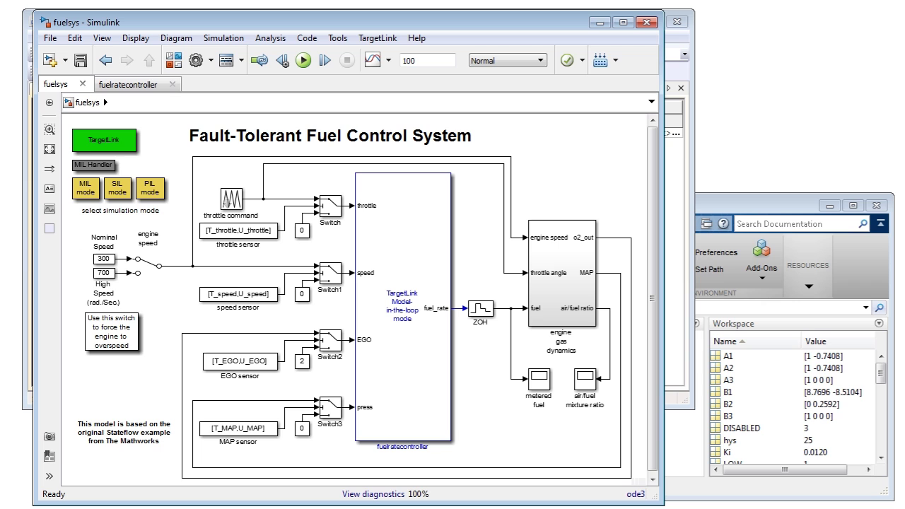
{"action": "left_click", "coordinate": [405, 316]}
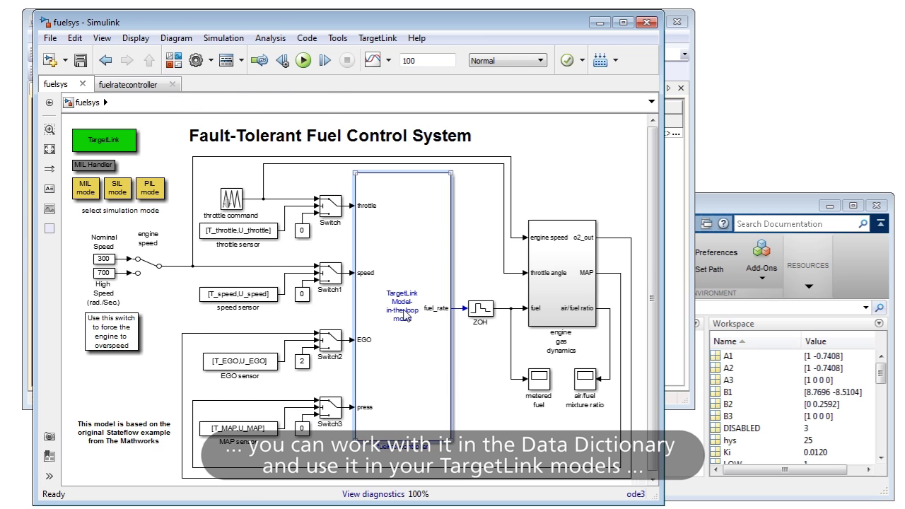
{"action": "double_click", "coordinate": [406, 316]}
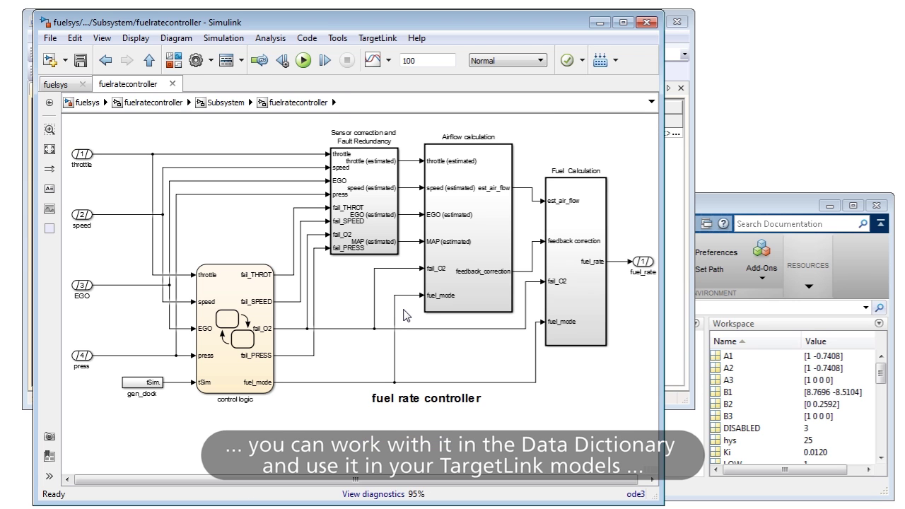
{"action": "double_click", "coordinate": [85, 158]}
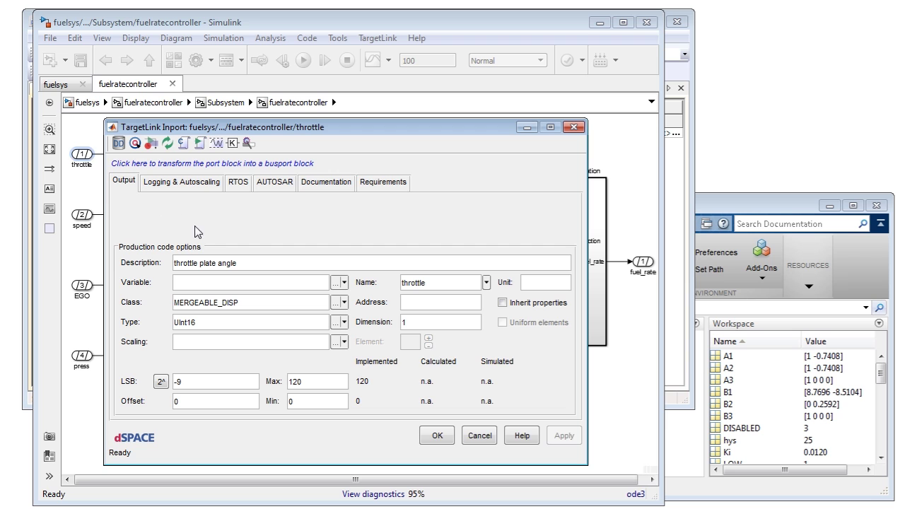
{"action": "left_click", "coordinate": [336, 283]}
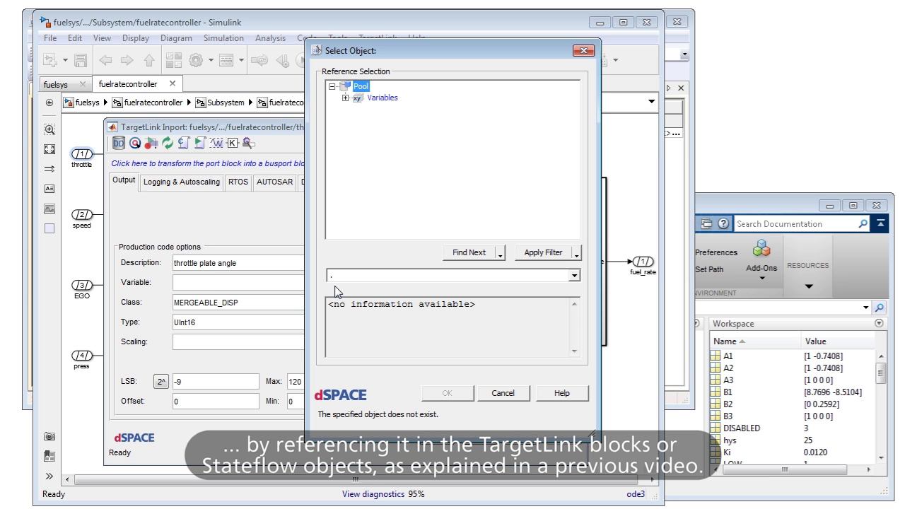
{"action": "left_click", "coordinate": [345, 98]}
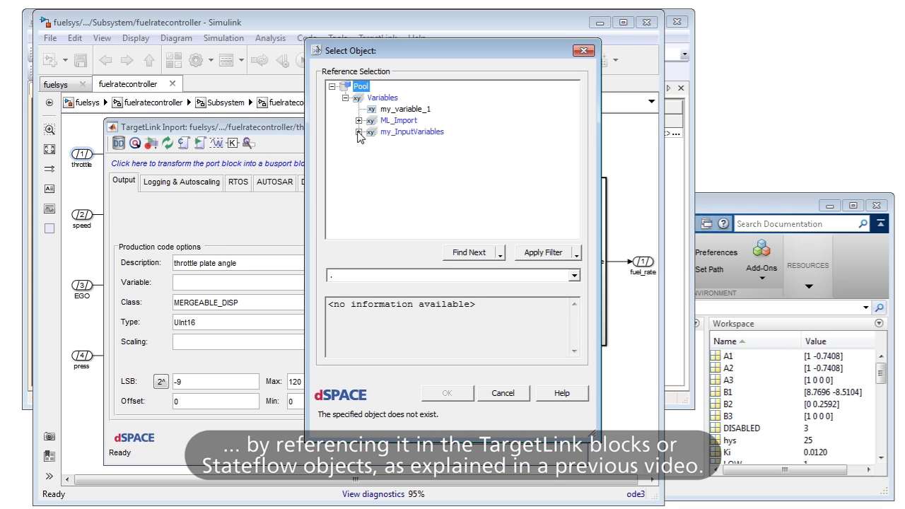
{"action": "left_click", "coordinate": [358, 132]}
{"action": "left_click", "coordinate": [408, 144]}
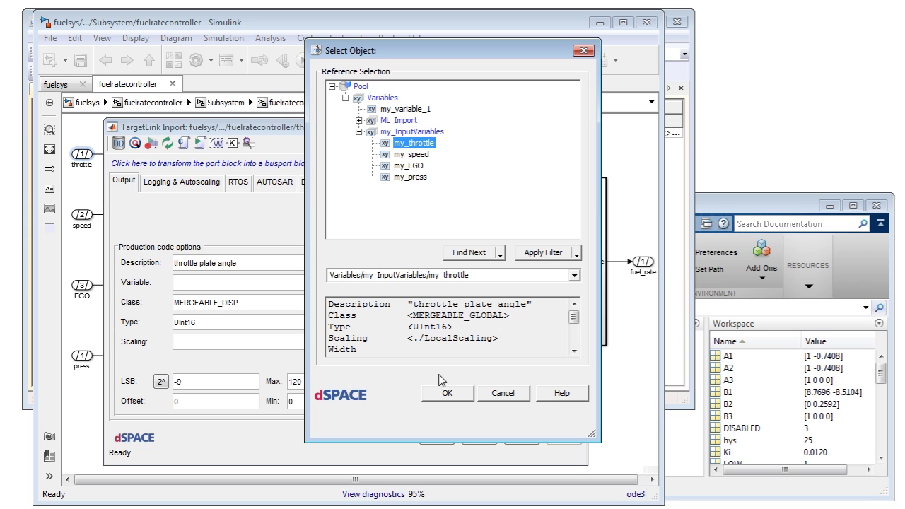
{"action": "left_click", "coordinate": [442, 400]}
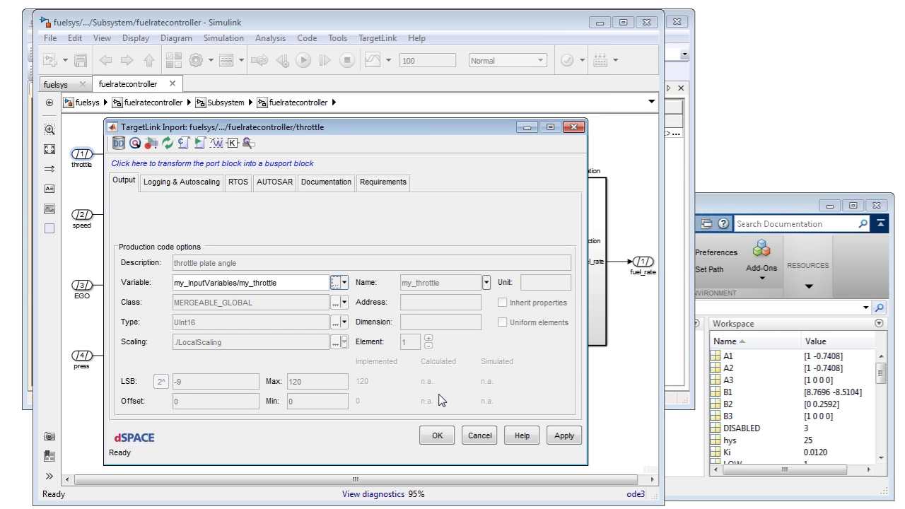
Close the inport settings, then review the File > Export options and the Tools menu
{"action": "left_click", "coordinate": [433, 436]}
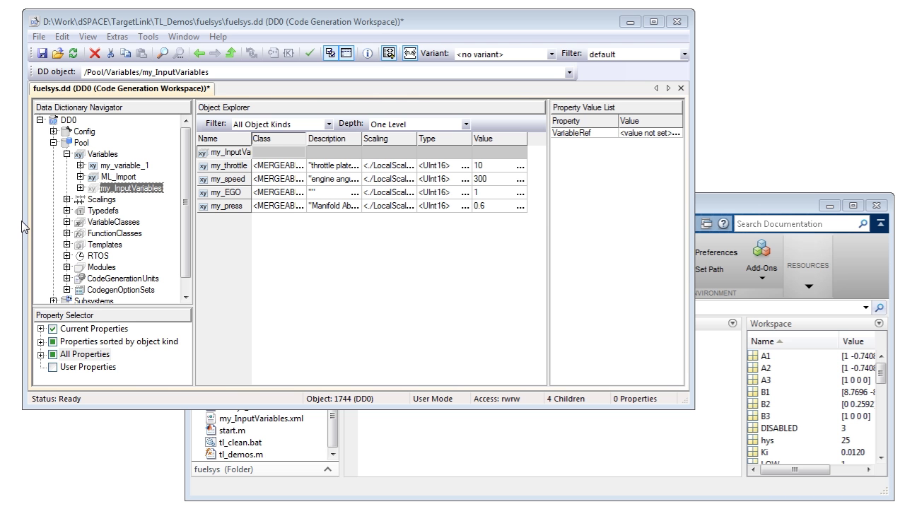
{"action": "left_click", "coordinate": [39, 37]}
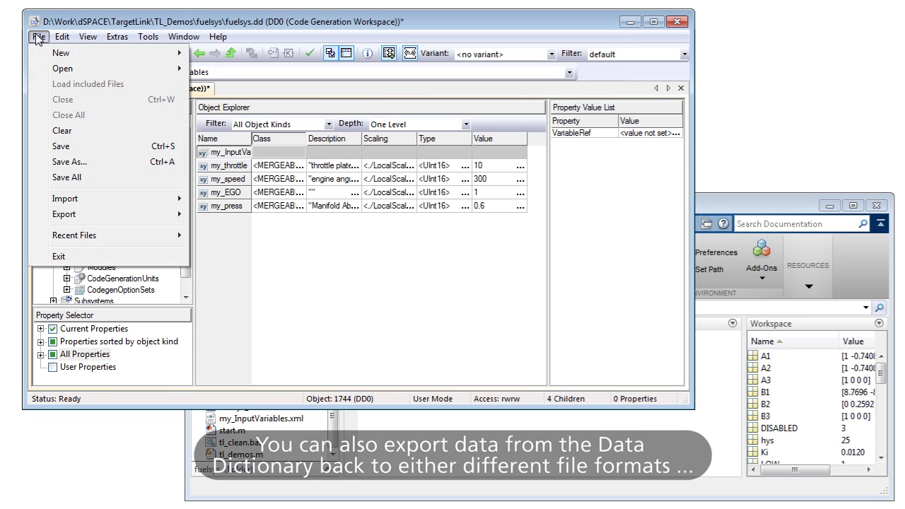
{"action": "mouse_move", "coordinate": [117, 222]}
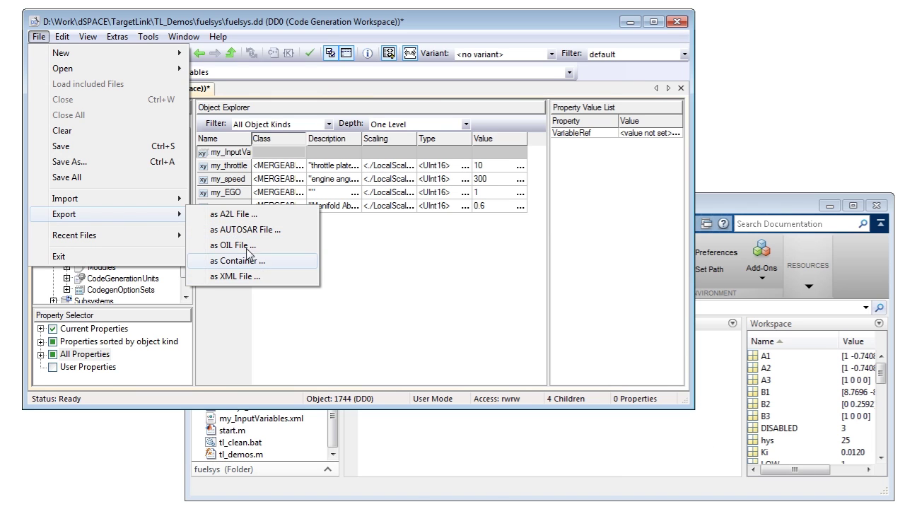
{"action": "mouse_move", "coordinate": [150, 40]}
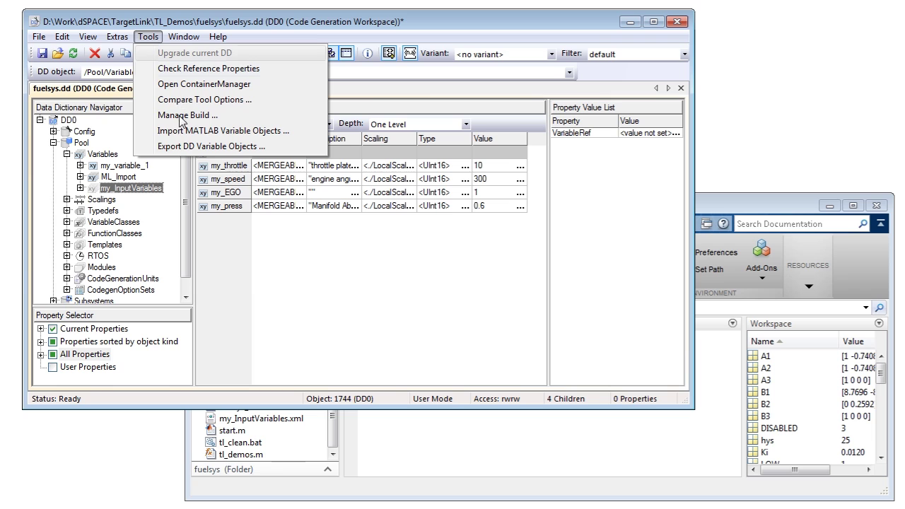
Export DD variable objects from Pool/Variables/my_InputVariables to a File (.m/.mat) destination
{"action": "left_click", "coordinate": [183, 146]}
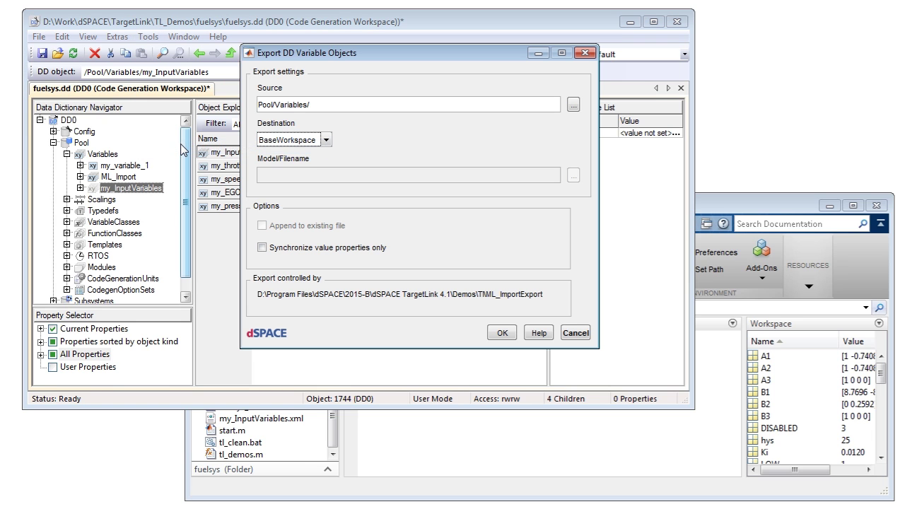
{"action": "left_click", "coordinate": [574, 105]}
{"action": "left_click", "coordinate": [408, 110]}
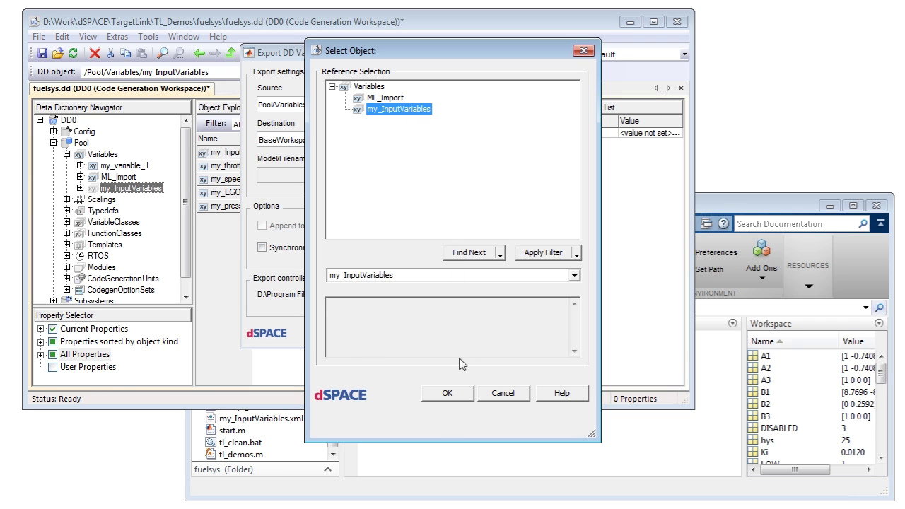
{"action": "left_click", "coordinate": [436, 400]}
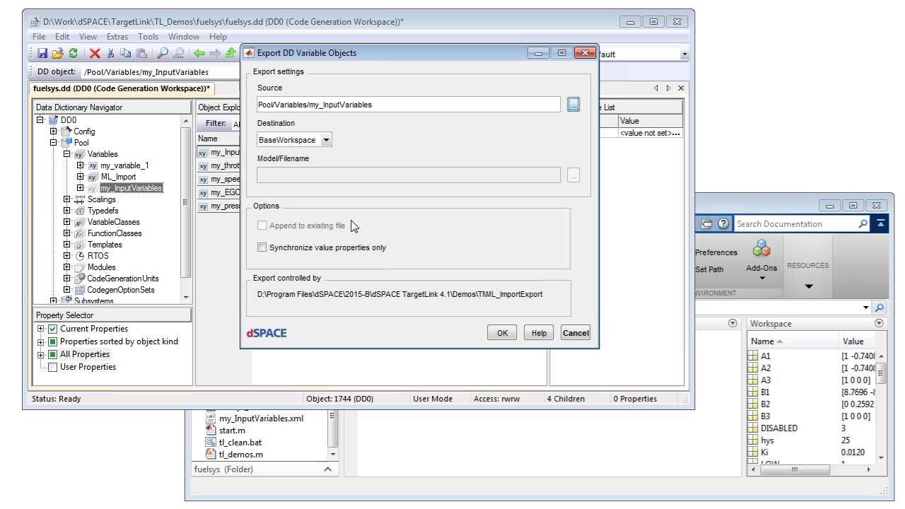
{"action": "left_click", "coordinate": [327, 141]}
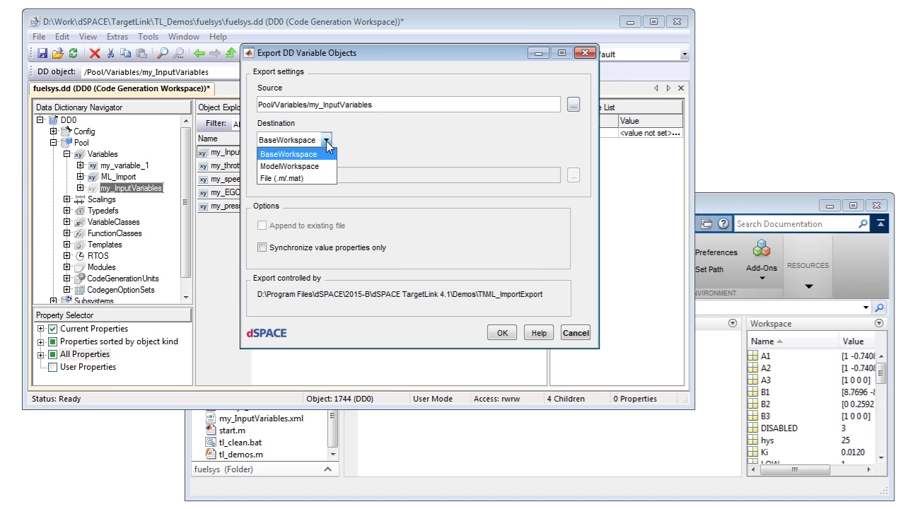
{"action": "left_click", "coordinate": [311, 178]}
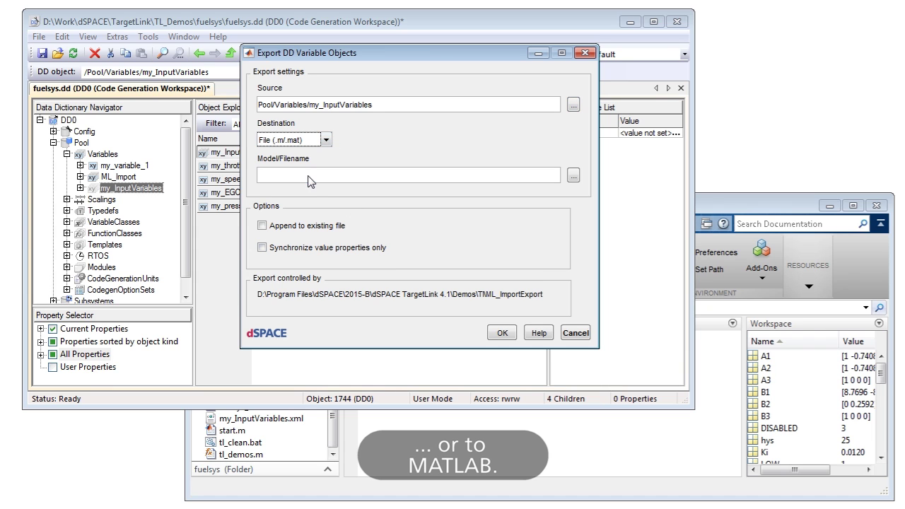